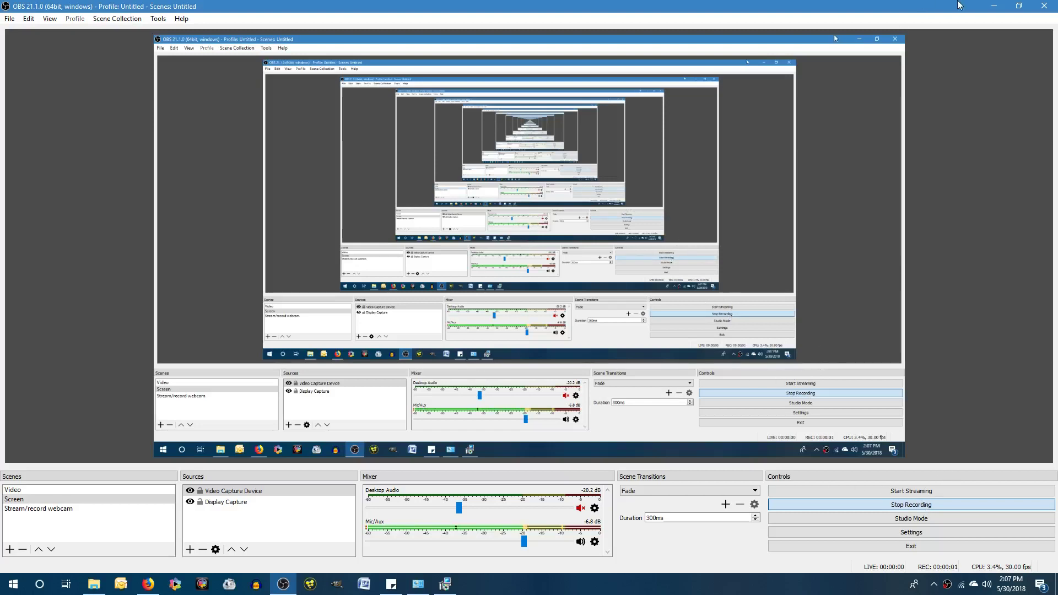
- Minimize the OBS window and open the DVD drive's PinnacleStudo20 folder
click(994, 8)
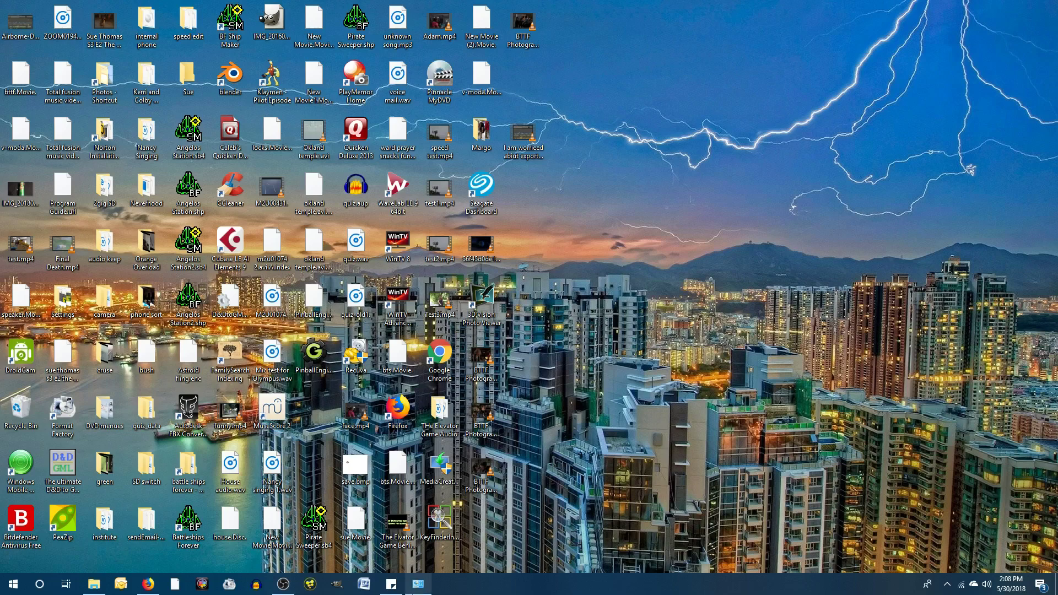
mouse_move(417, 585)
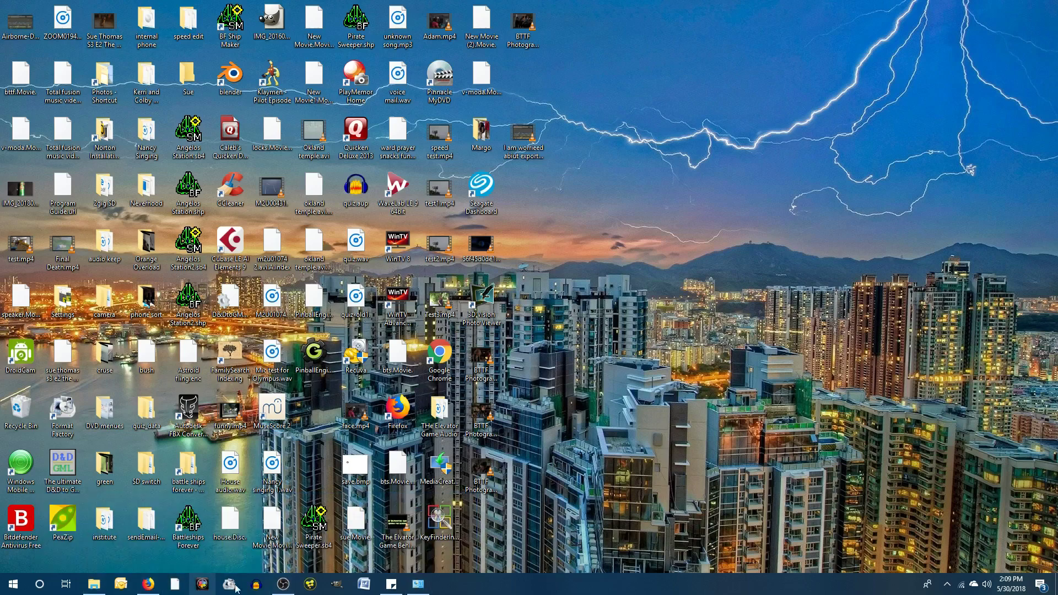
click(94, 584)
- Run PinnacleStudio_20_Setup.exe, accept the license and start downloading and installing Pinnacle Studio
double_click(173, 147)
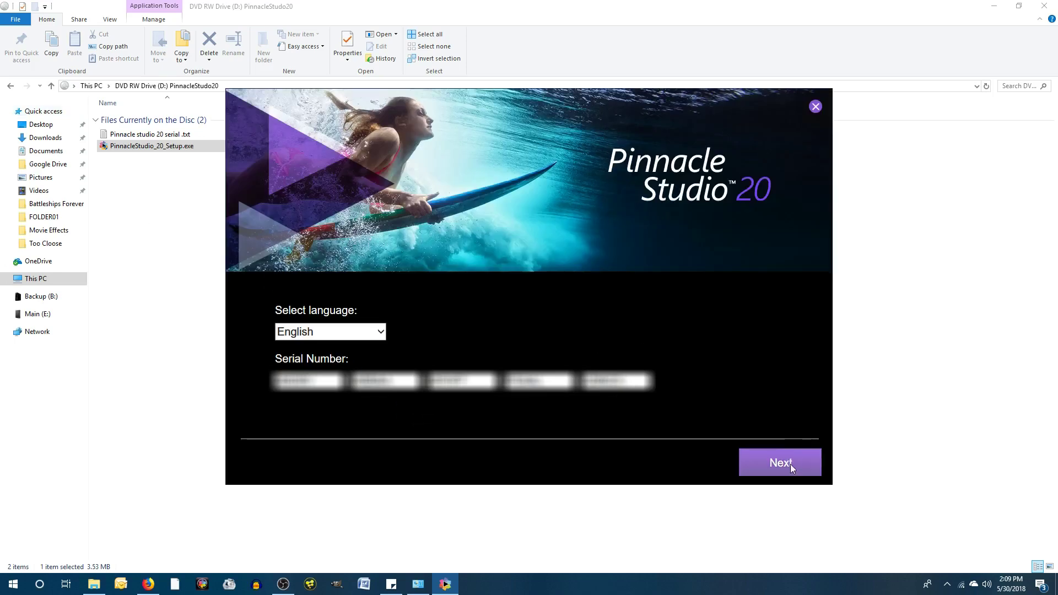
click(790, 463)
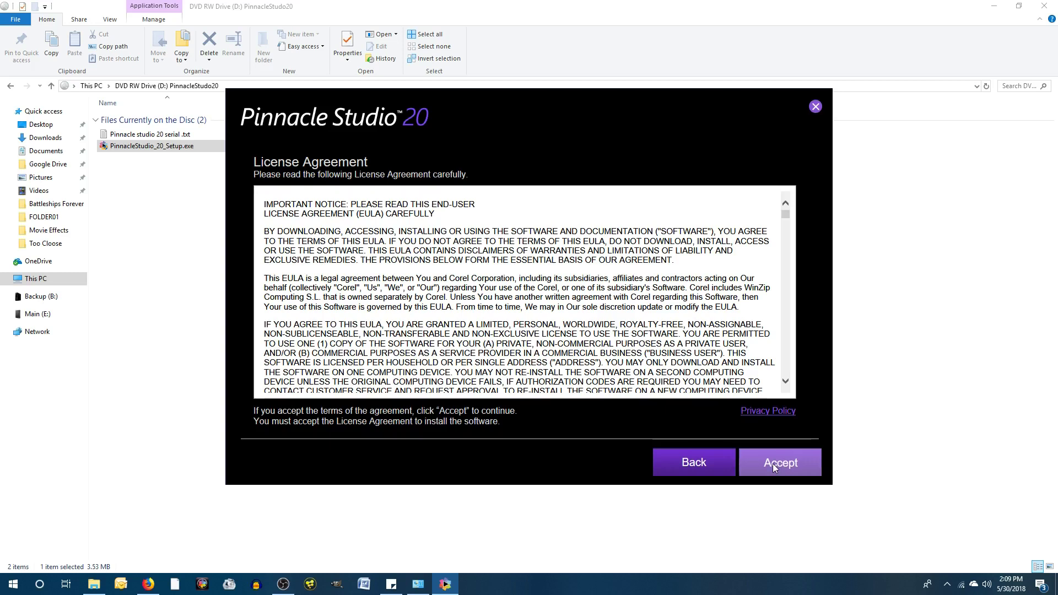
click(772, 464)
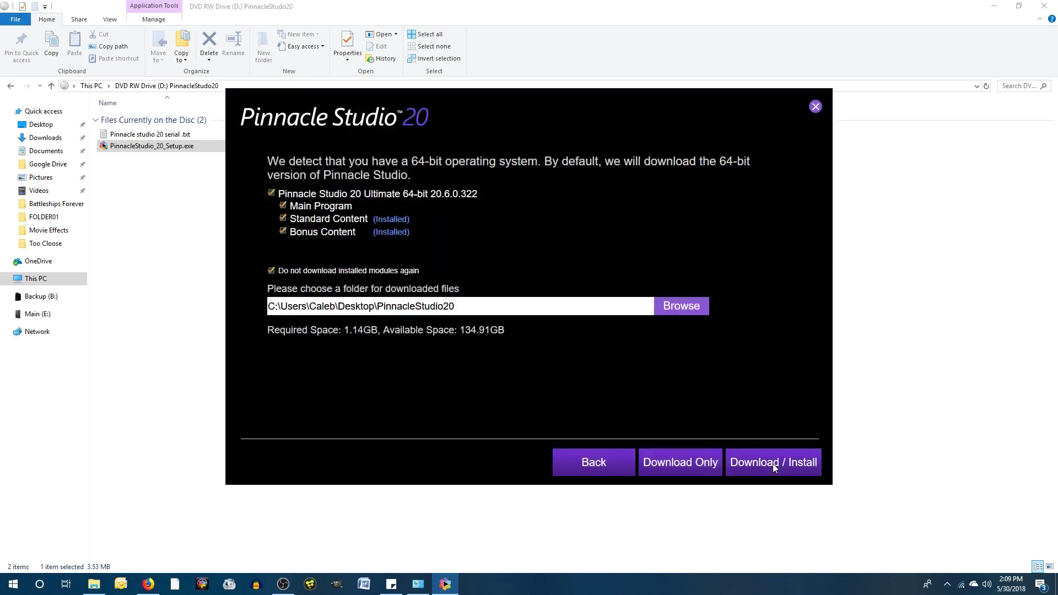
click(772, 464)
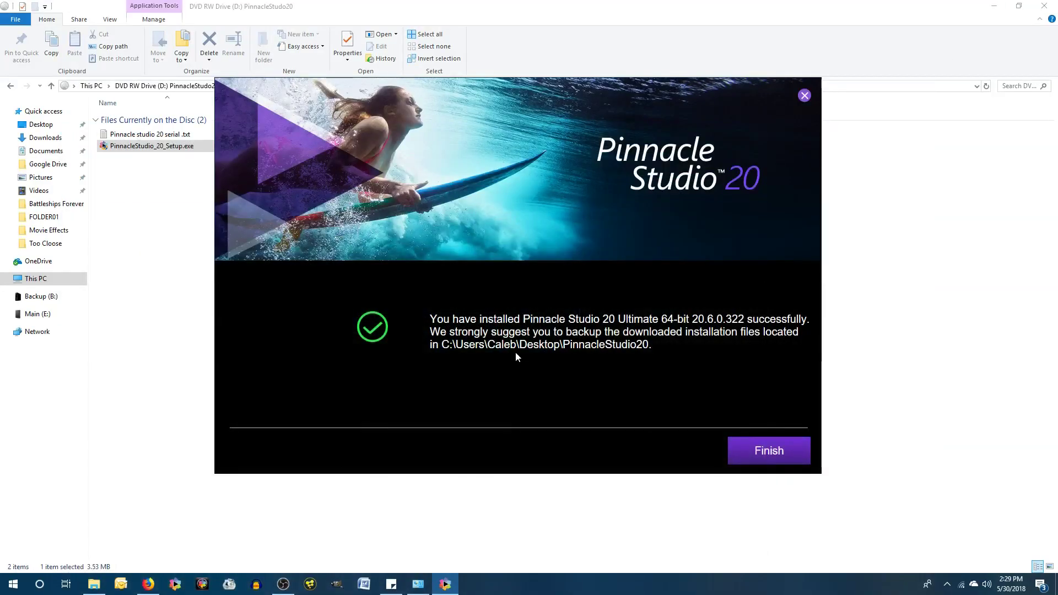
- Close the finished installer and open the desktop PinnacleStudio20 download folder
click(762, 441)
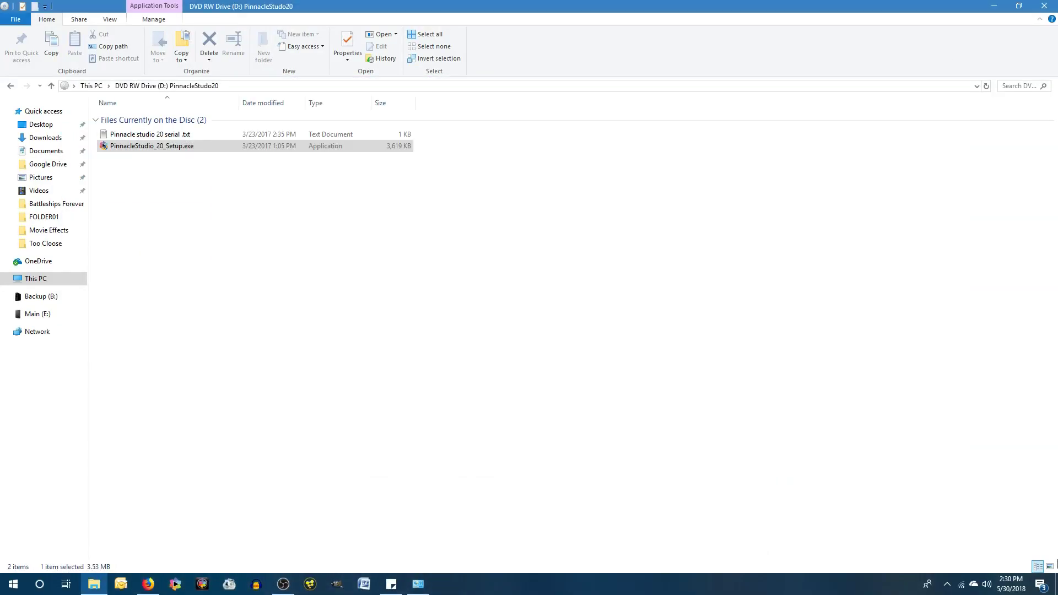
click(1056, 584)
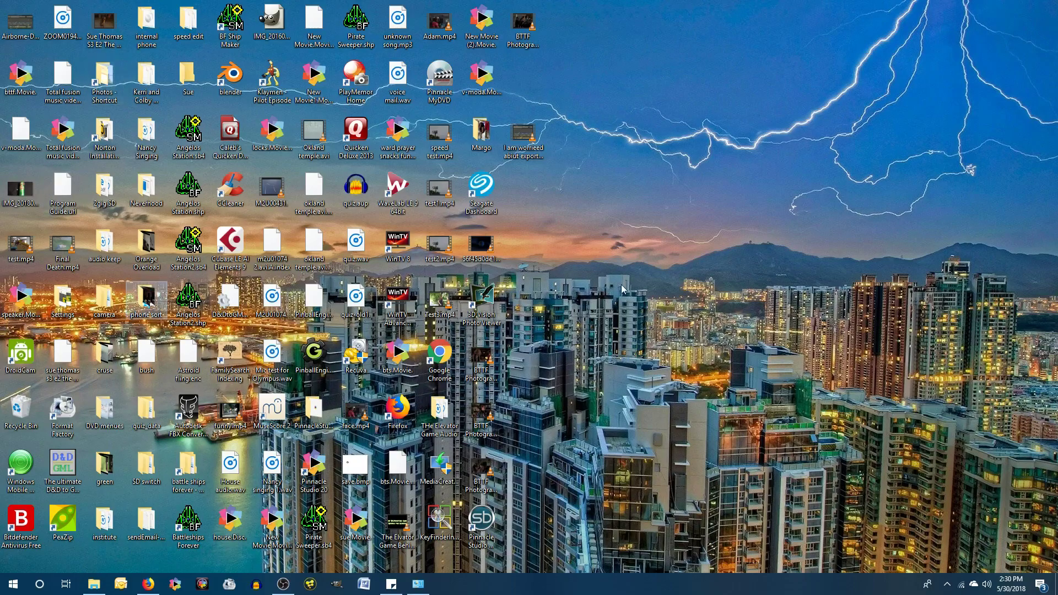
double_click(314, 411)
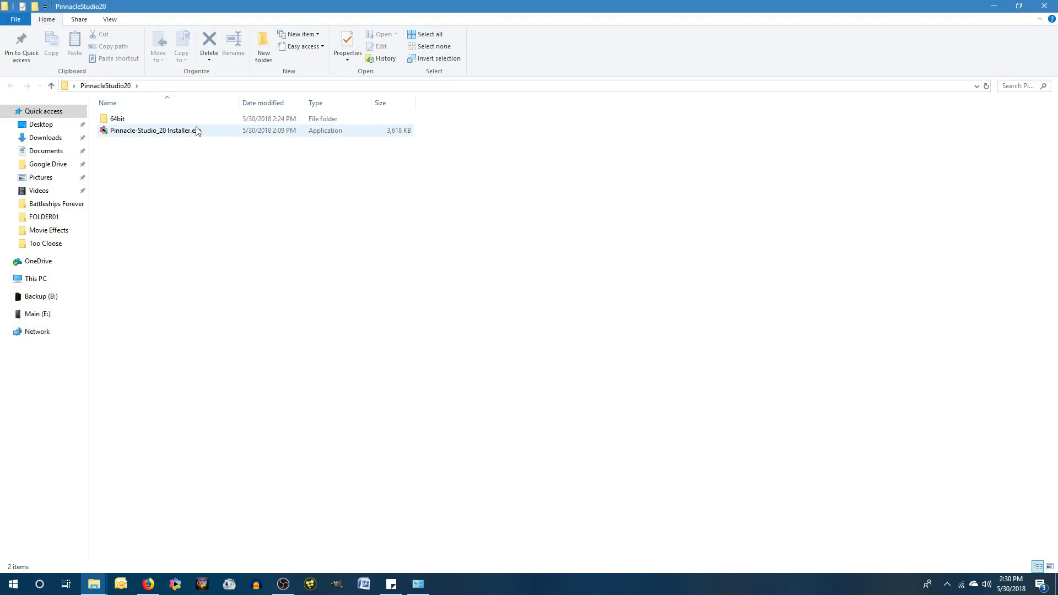
- Copy the 64bit folder and installer file from the PinnacleStudio20 folder
key(ctrl+a)
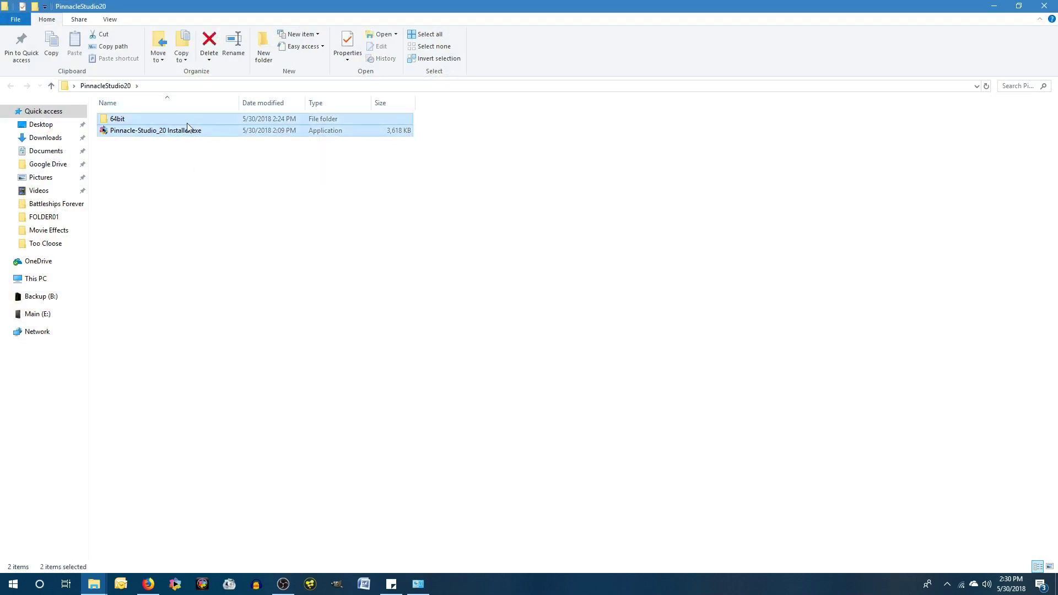
right_click(185, 120)
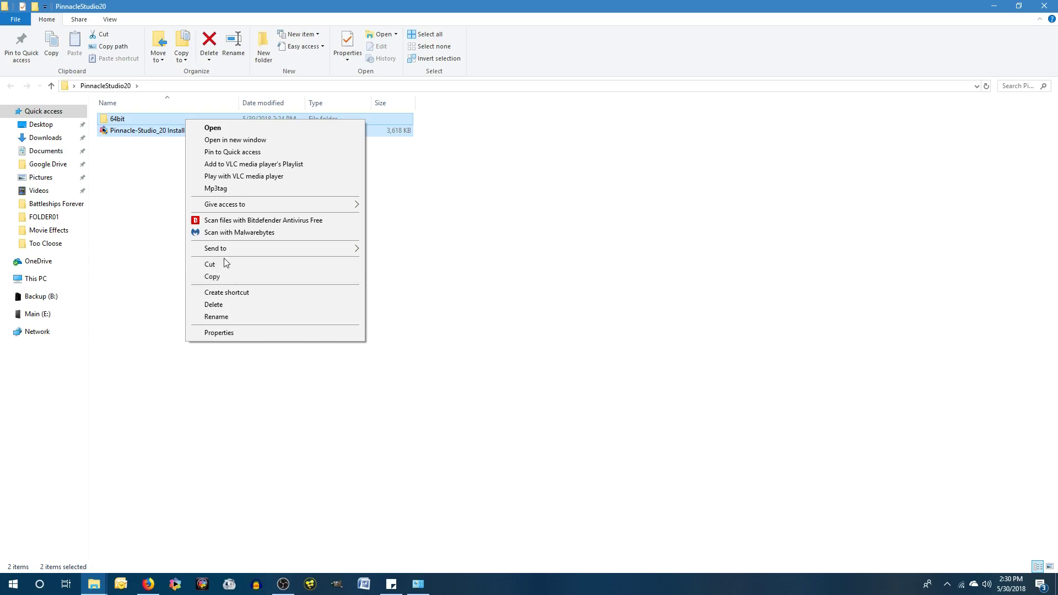
click(227, 277)
mouse_move(93, 583)
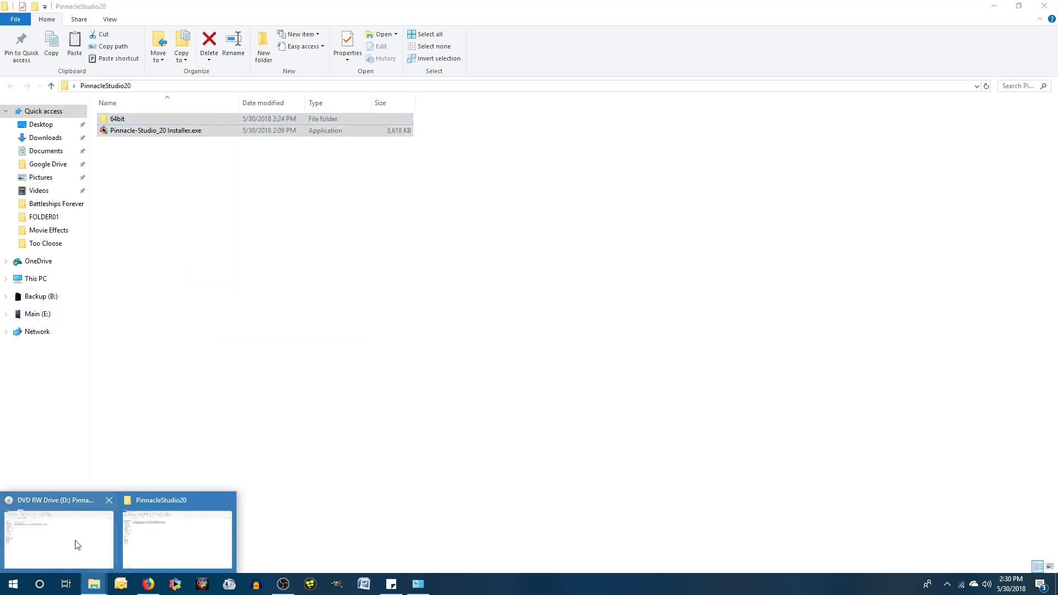
click(77, 545)
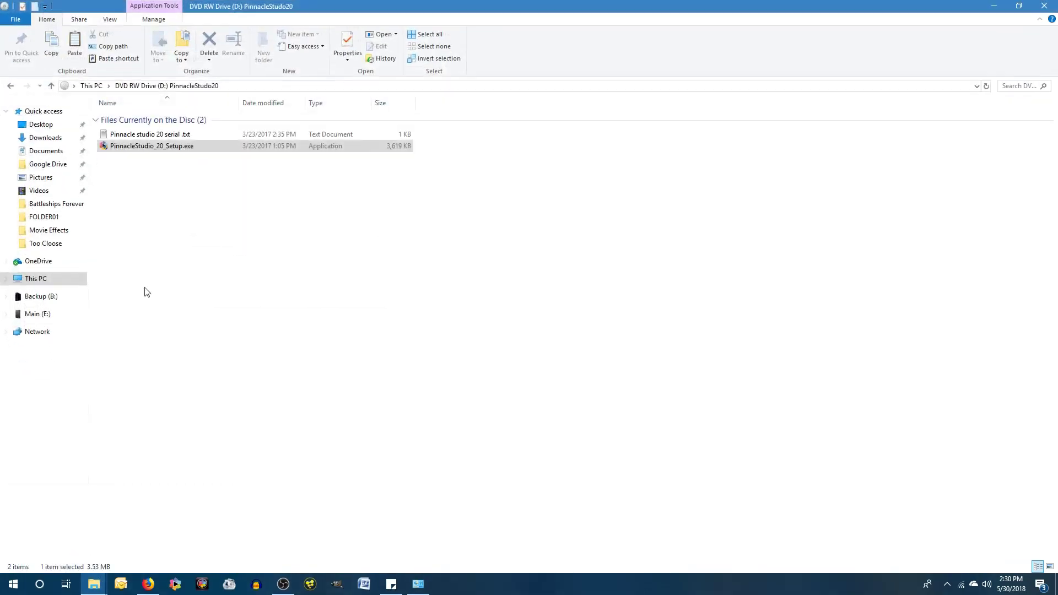
- Paste the 64bit folder and installer into the DVD drive's PinnacleStudo20 folder
right_click(171, 205)
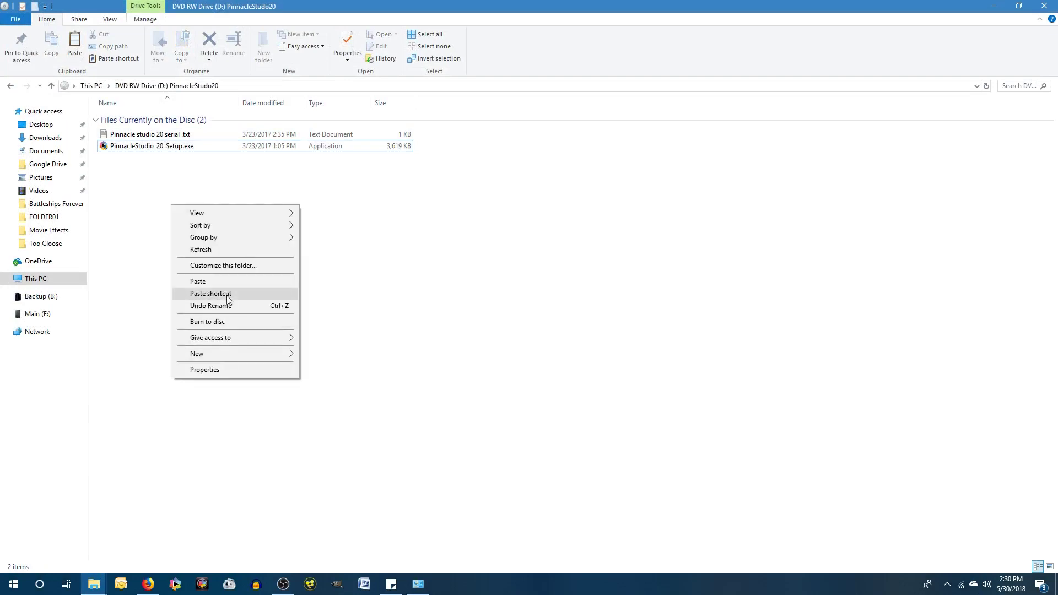
click(225, 282)
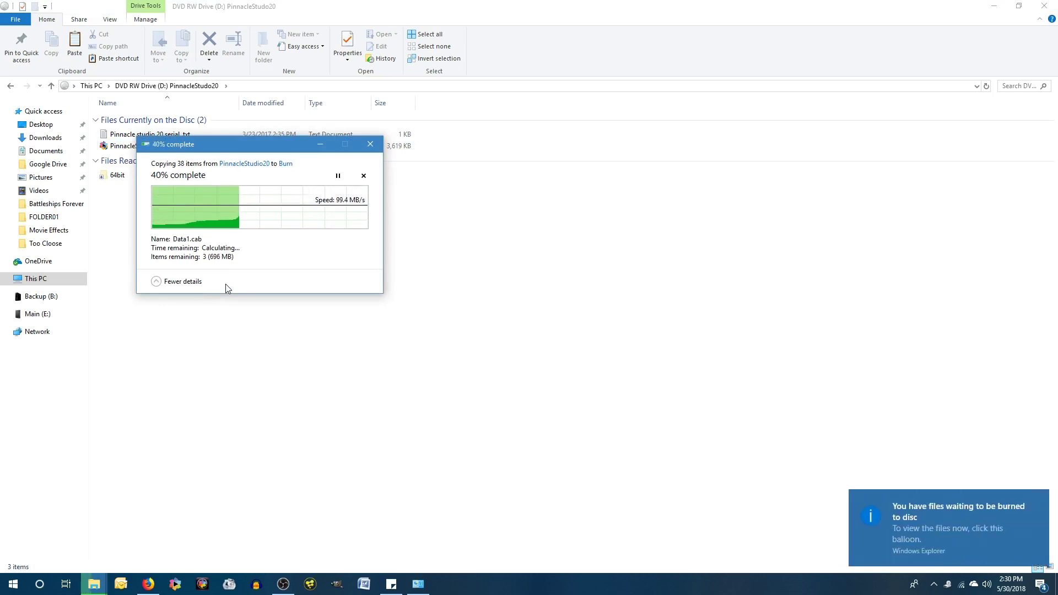
drag(176, 148, 186, 250)
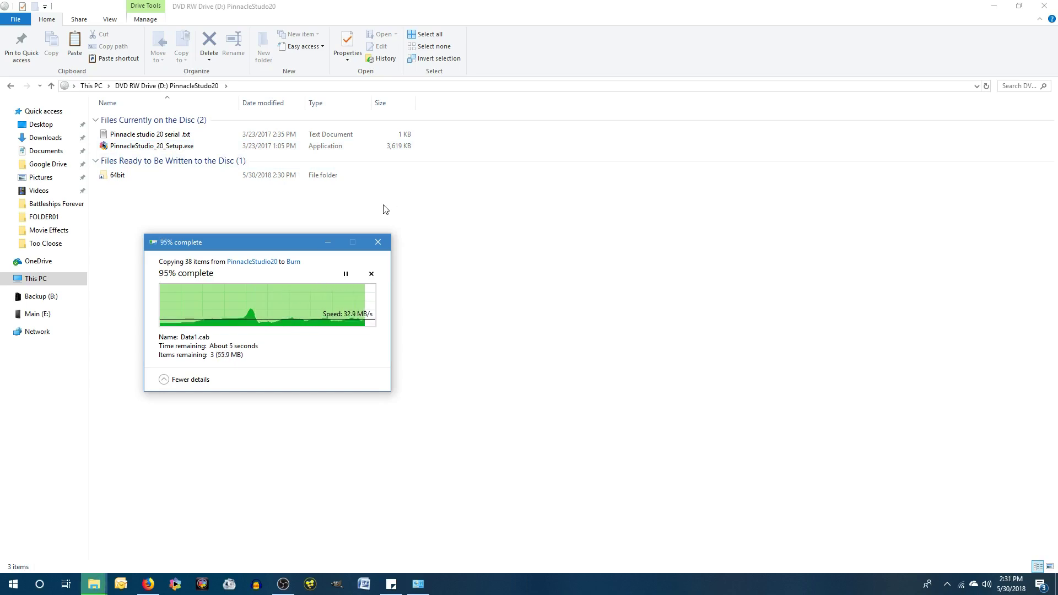
right_click(141, 204)
key(Escape)
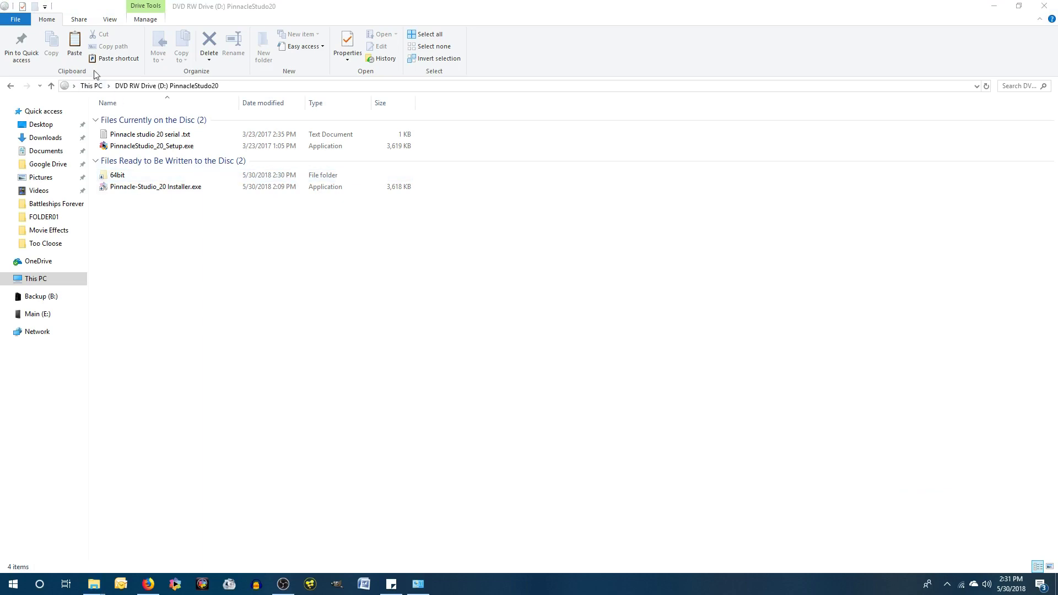
click(169, 185)
click(160, 220)
right_click(160, 219)
key(Escape)
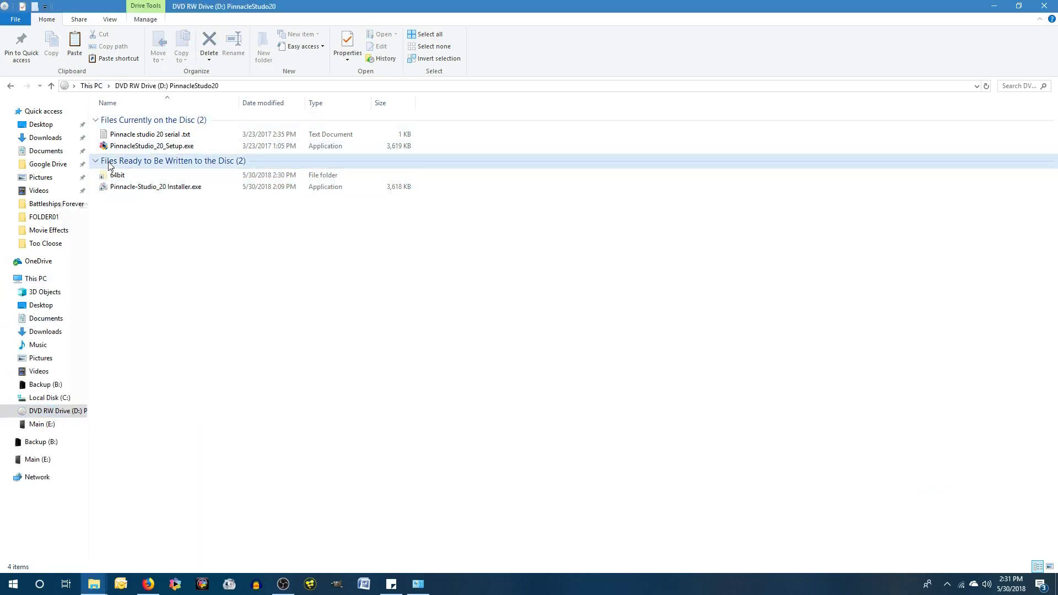
- Try burning the staged files to the PinnacleStudio20 disc at 48x and close the failed wizard
right_click(125, 175)
click(243, 512)
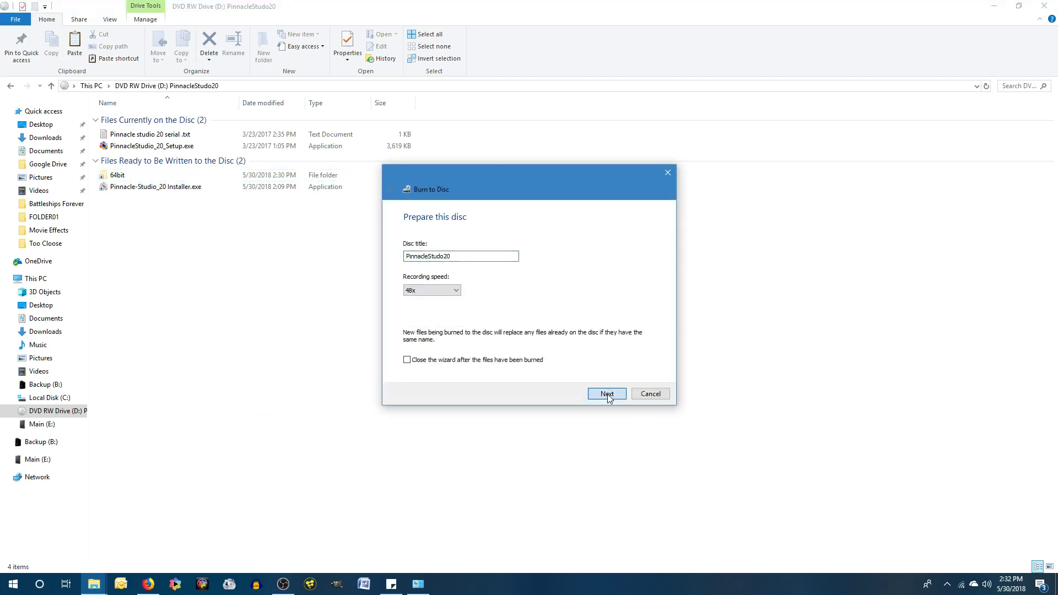
click(607, 395)
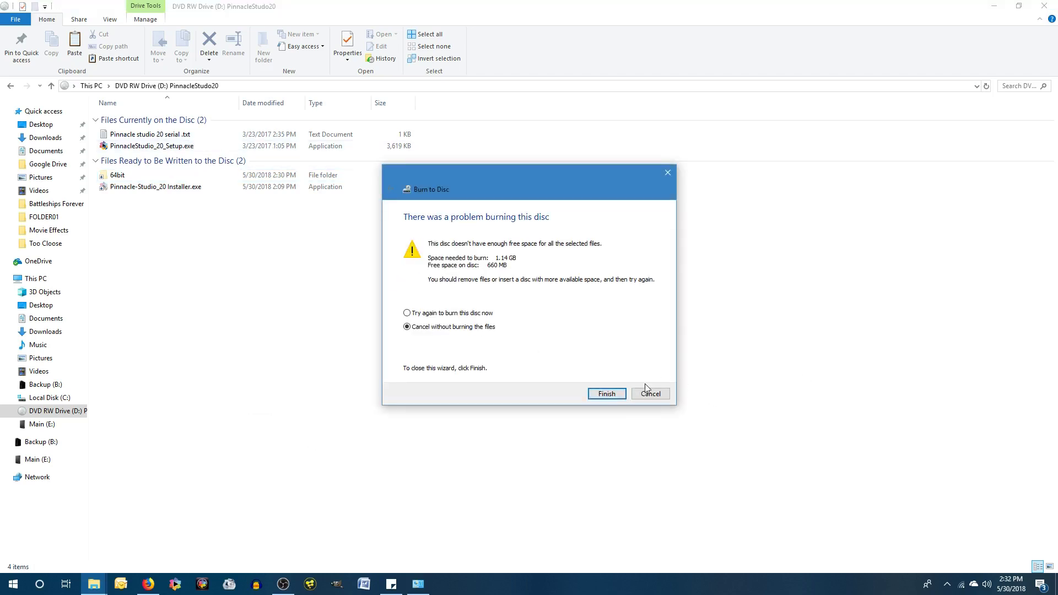
click(599, 392)
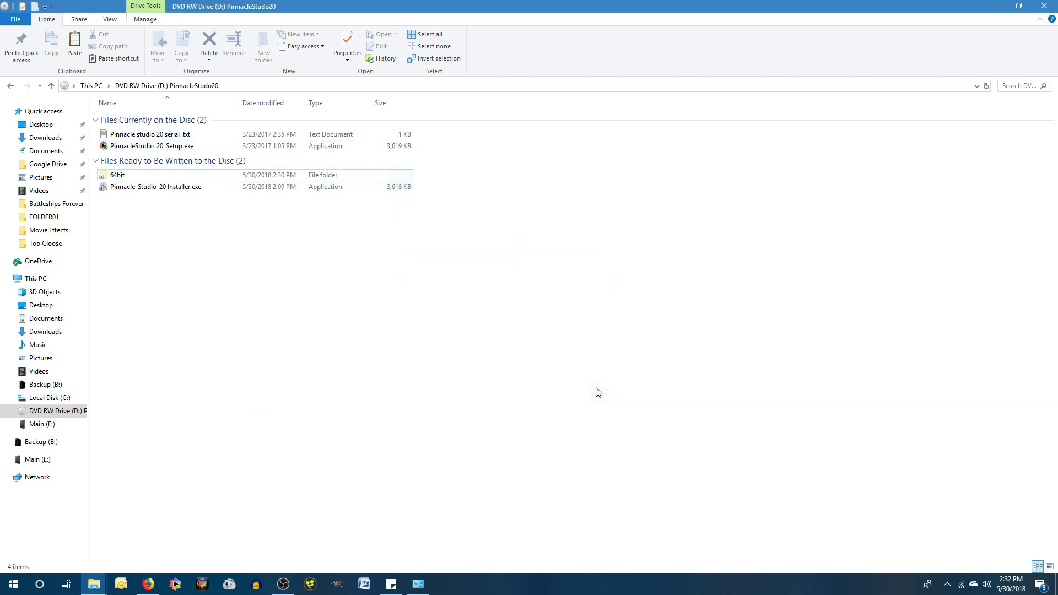
key(super)
- Search 'pinnacle' in the Start menu and launch Pinnacle Studio 20
text(p)
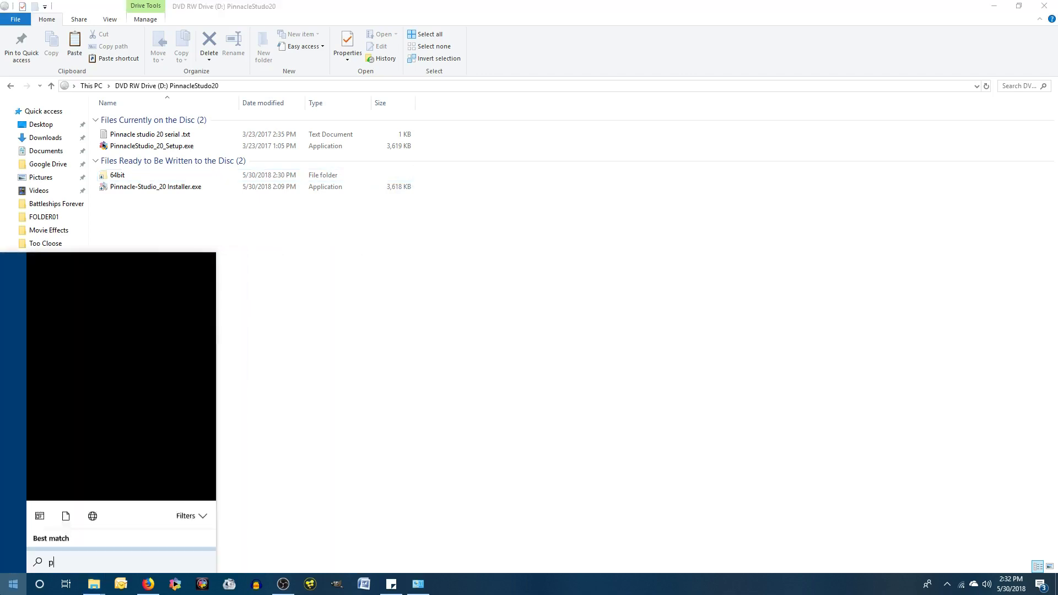
text(innacle)
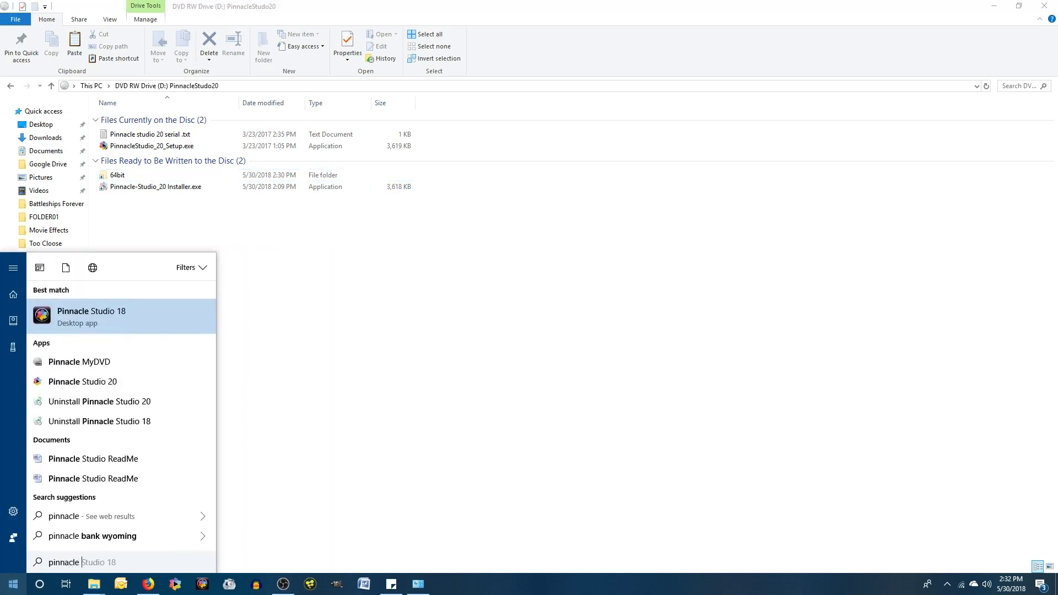
click(79, 384)
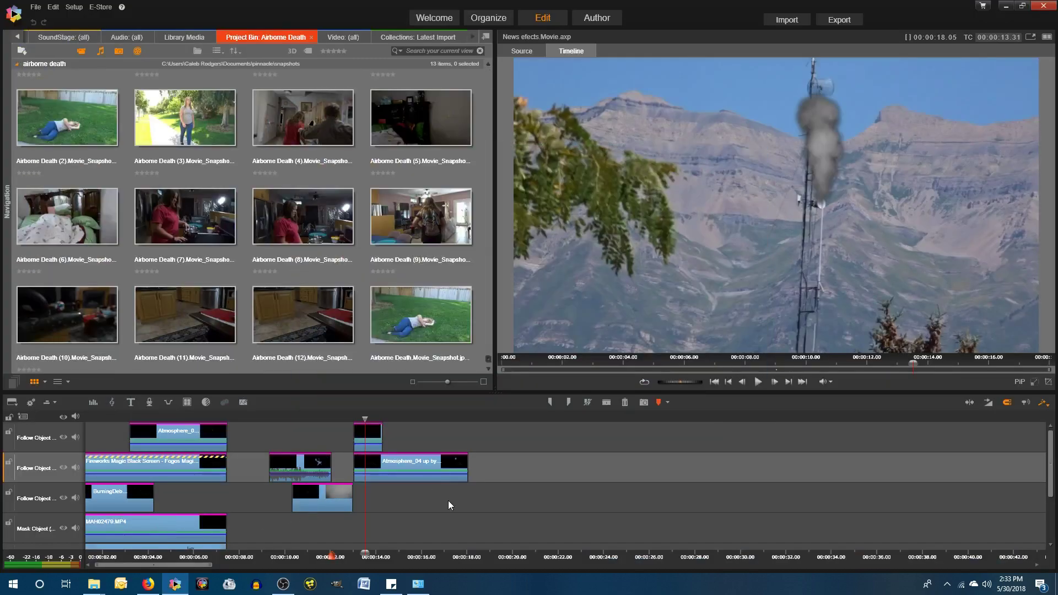
- Scrub the preview to about 10 s and place Airborne Death (10) on track 2 near 18 s
drag(365, 551, 490, 535)
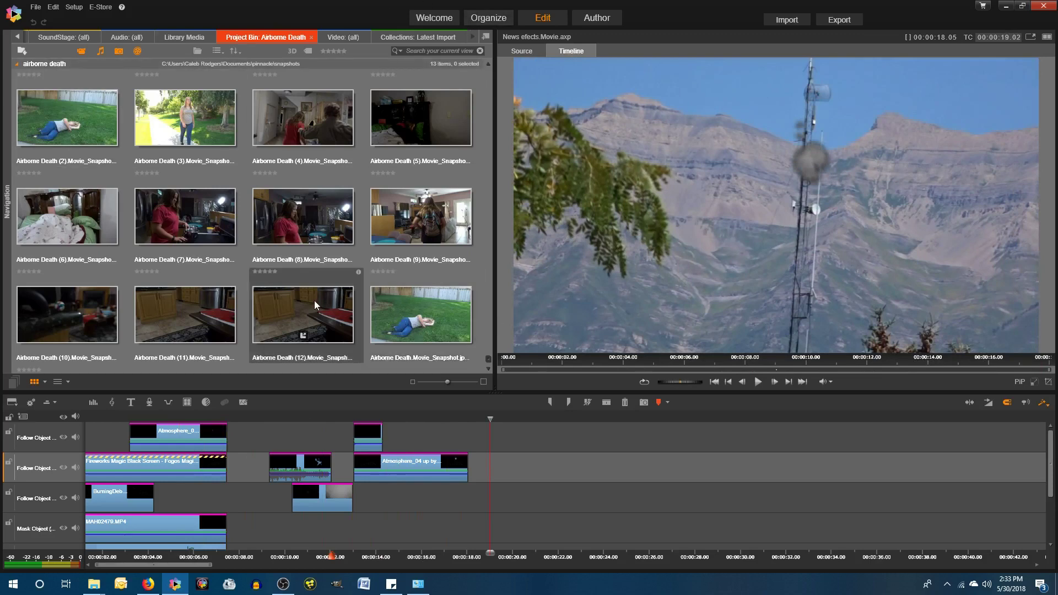
scroll(217, 303, down, 2)
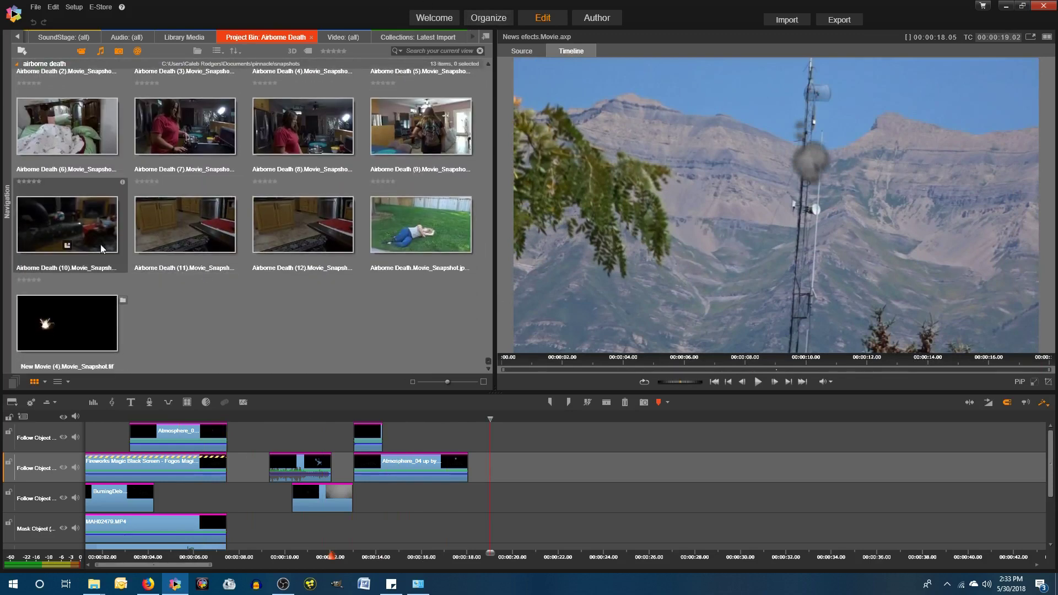
drag(101, 247, 480, 462)
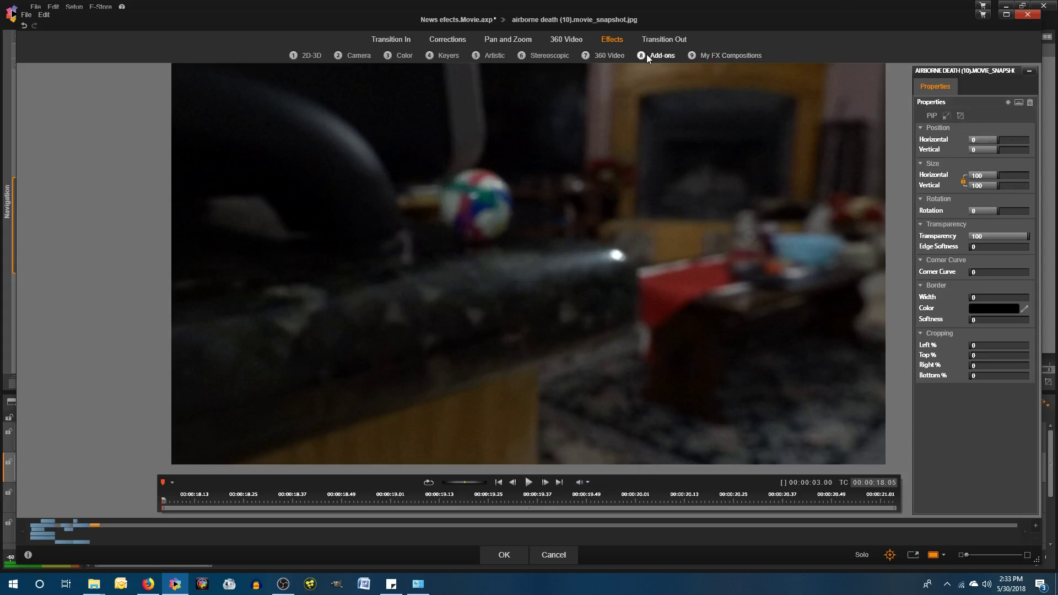
- Apply NewBlue Video Essentials VII's Video Tuneup Plus with the Punchy Colors preset and accept it
mouse_move(735, 55)
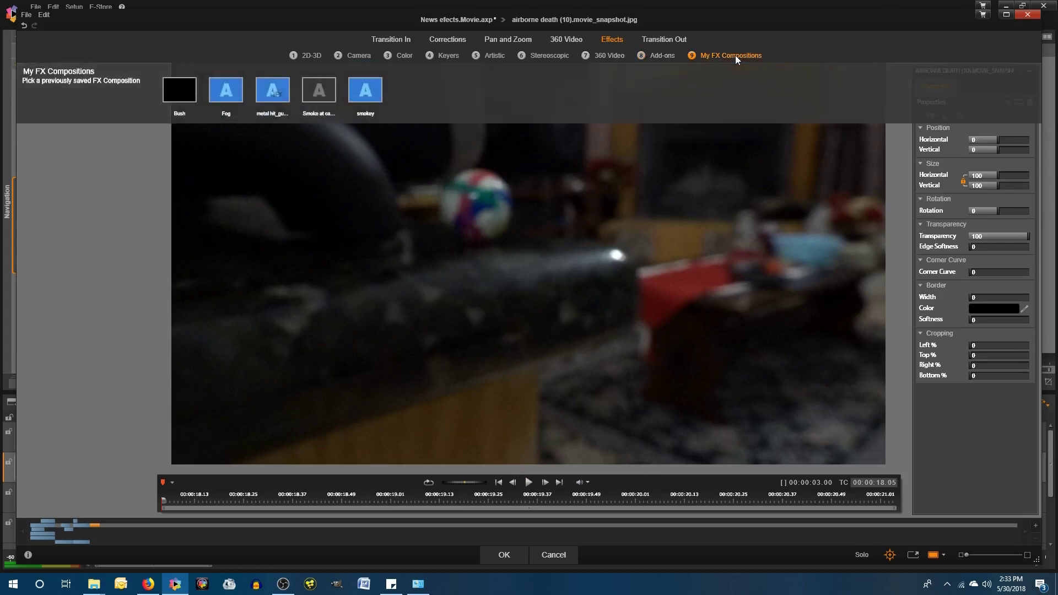
mouse_move(658, 55)
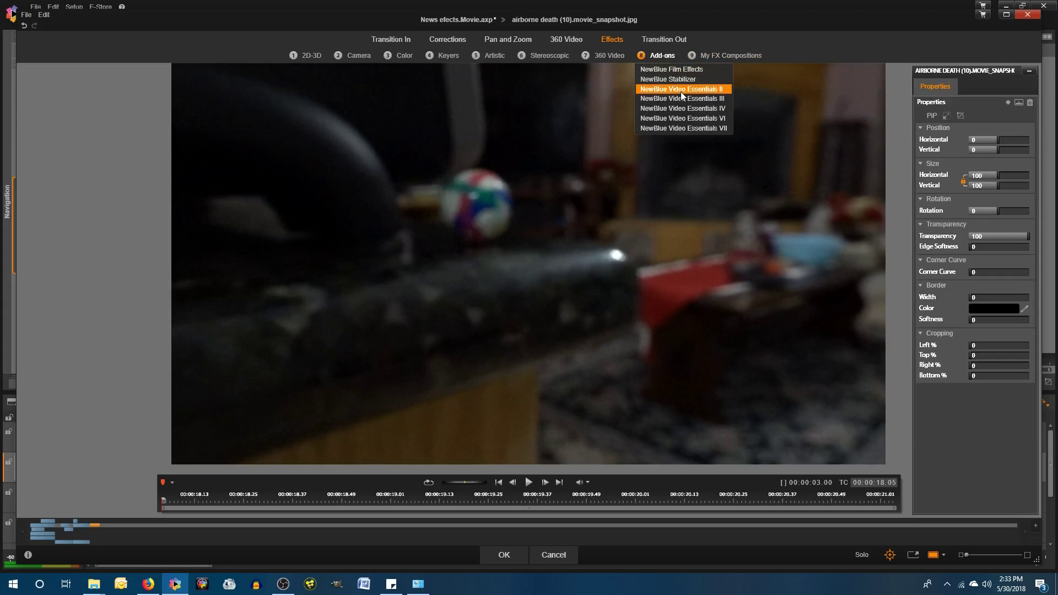
click(695, 128)
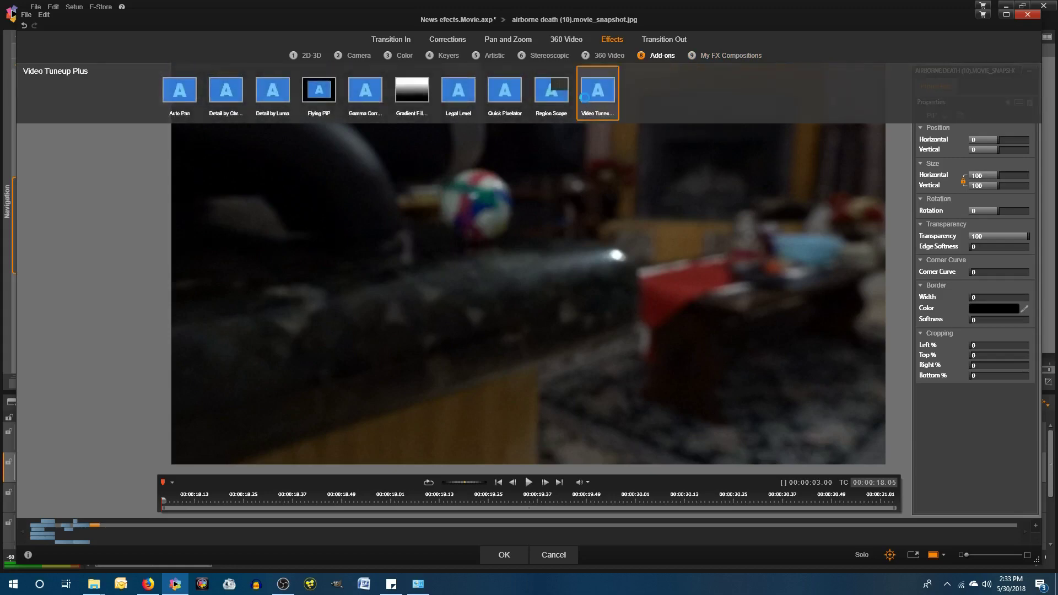
click(585, 99)
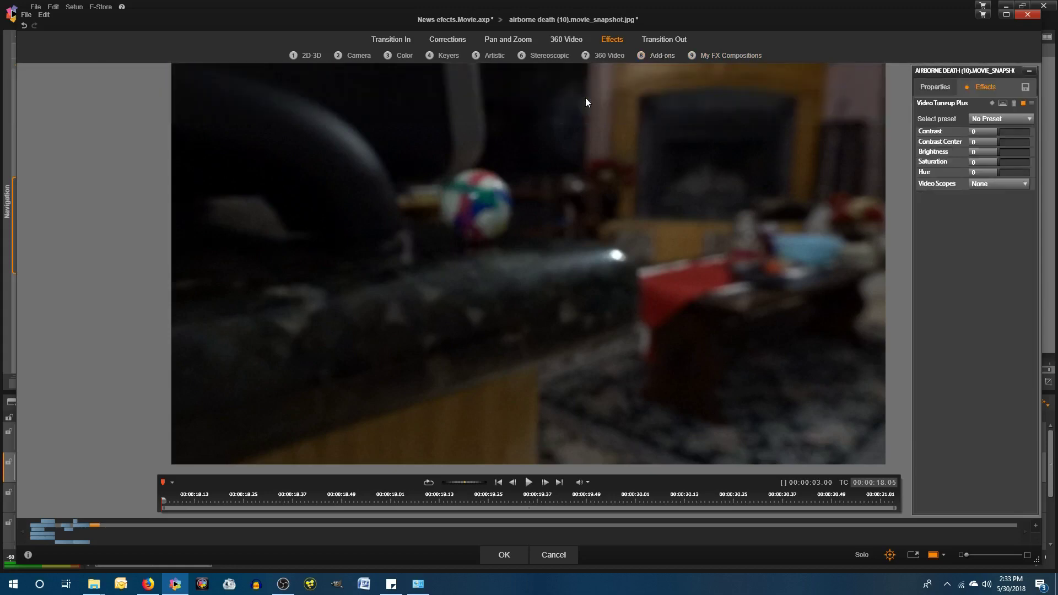
click(1005, 120)
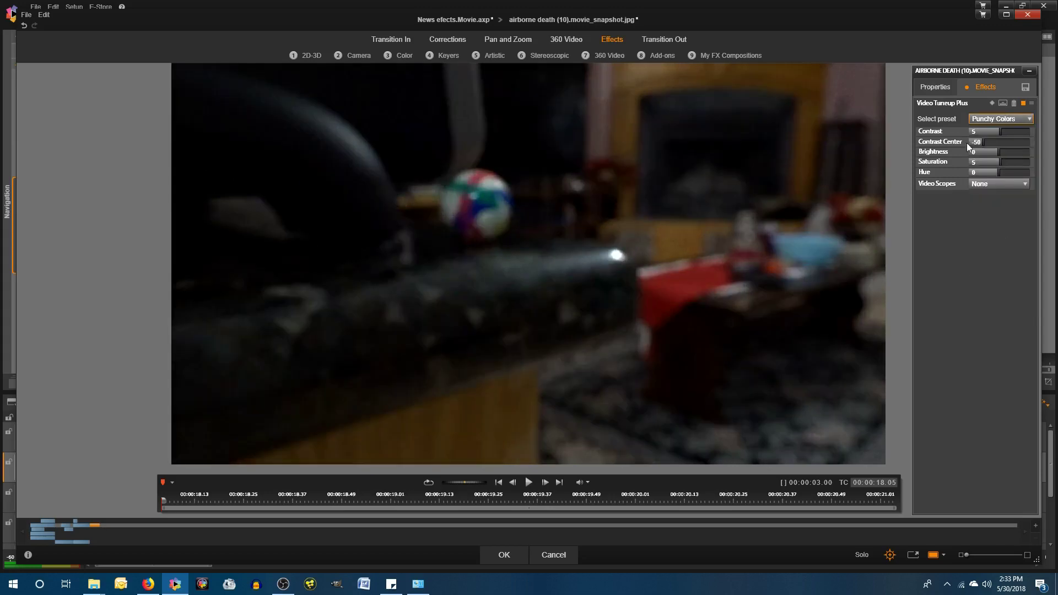
click(488, 558)
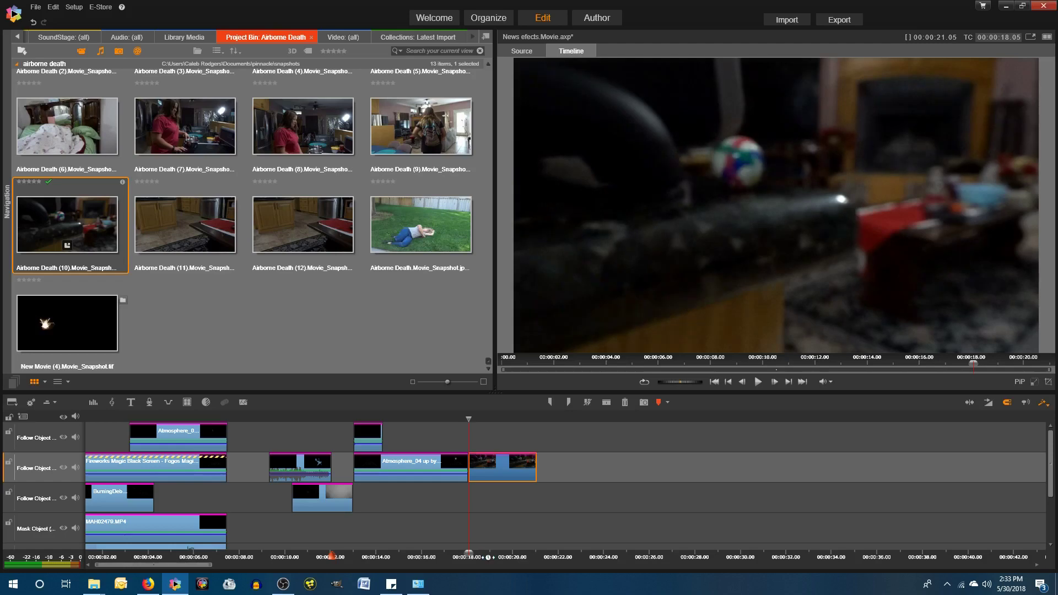
- Delete the Airborne Death (10) clip, leaving 18.05 s, and rewind to the project start
click(492, 556)
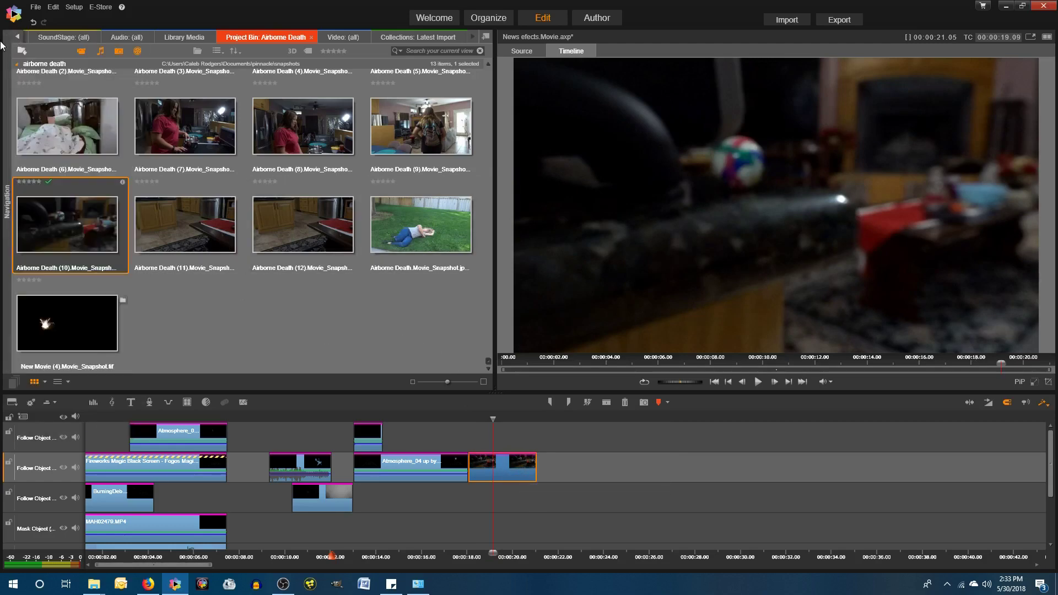
mouse_move(7, 60)
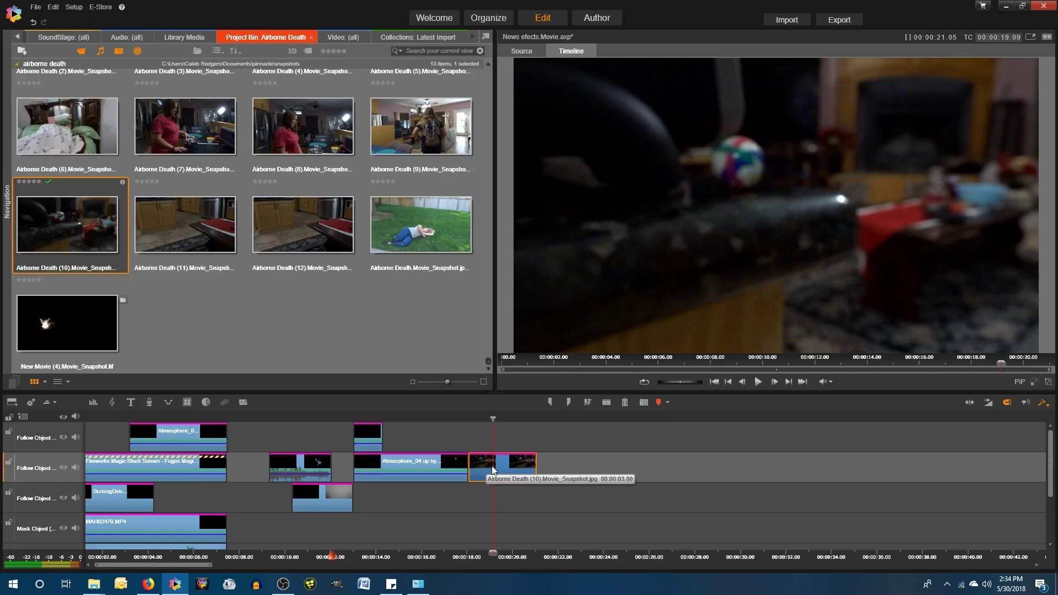
key(Delete)
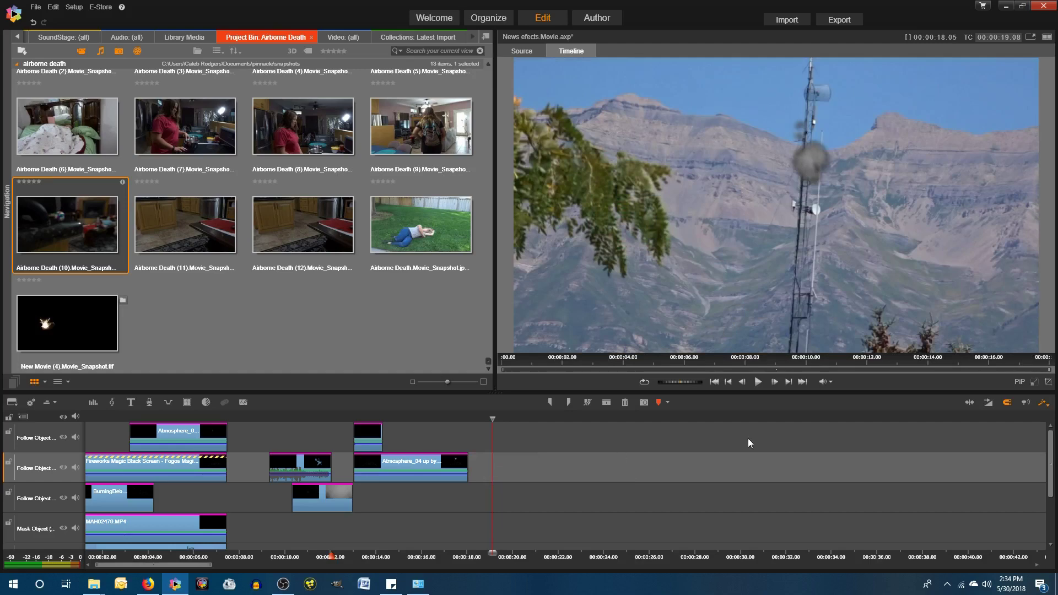
click(714, 382)
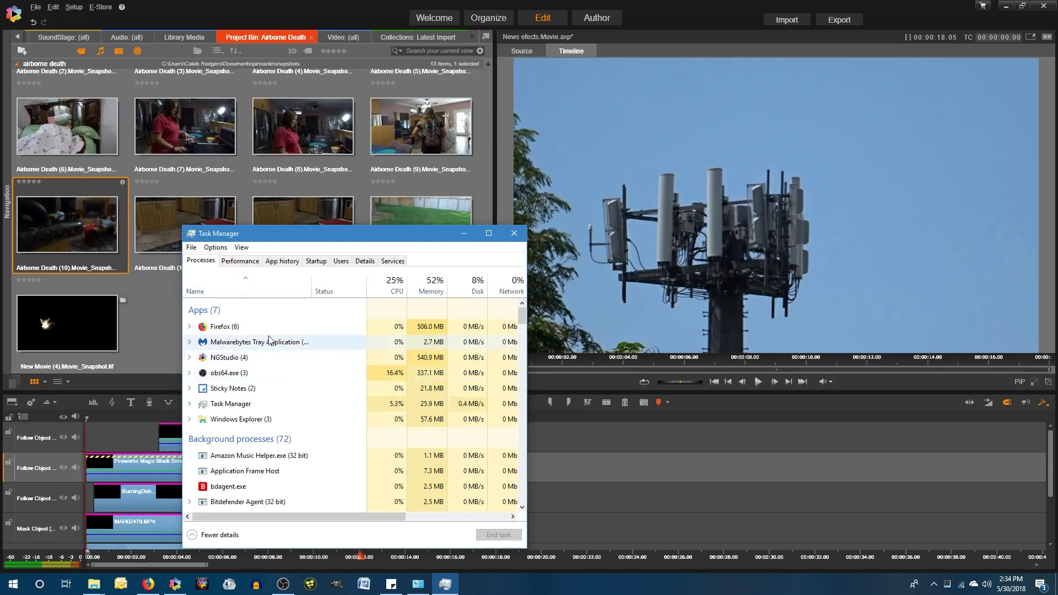
- Locate NGStudio.exe in Task Manager's Details list, then close Pinnacle Studio saving News efects.Movie.axp
click(363, 262)
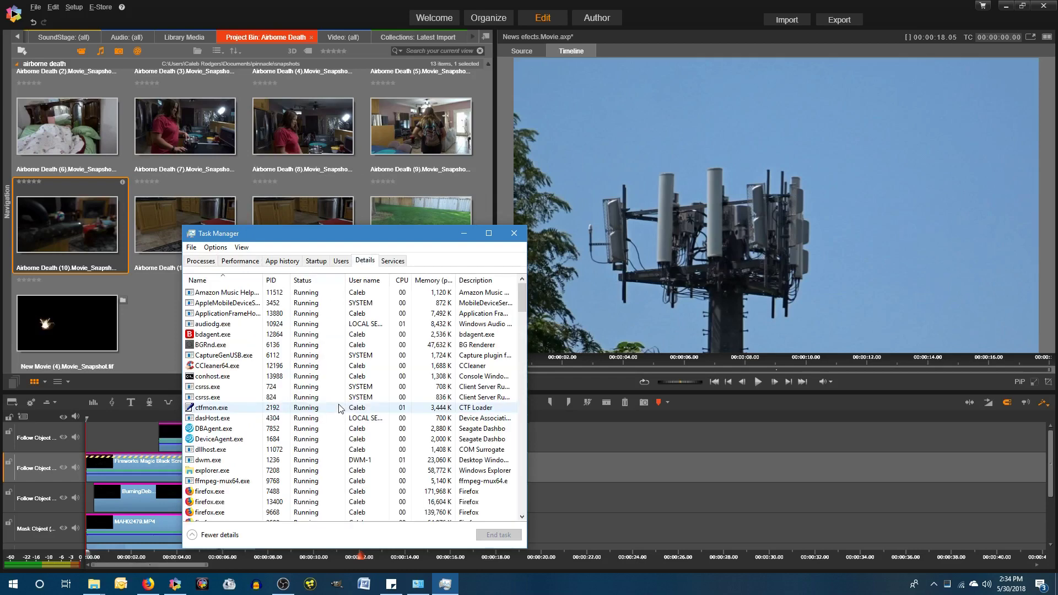
scroll(335, 403, down, 2)
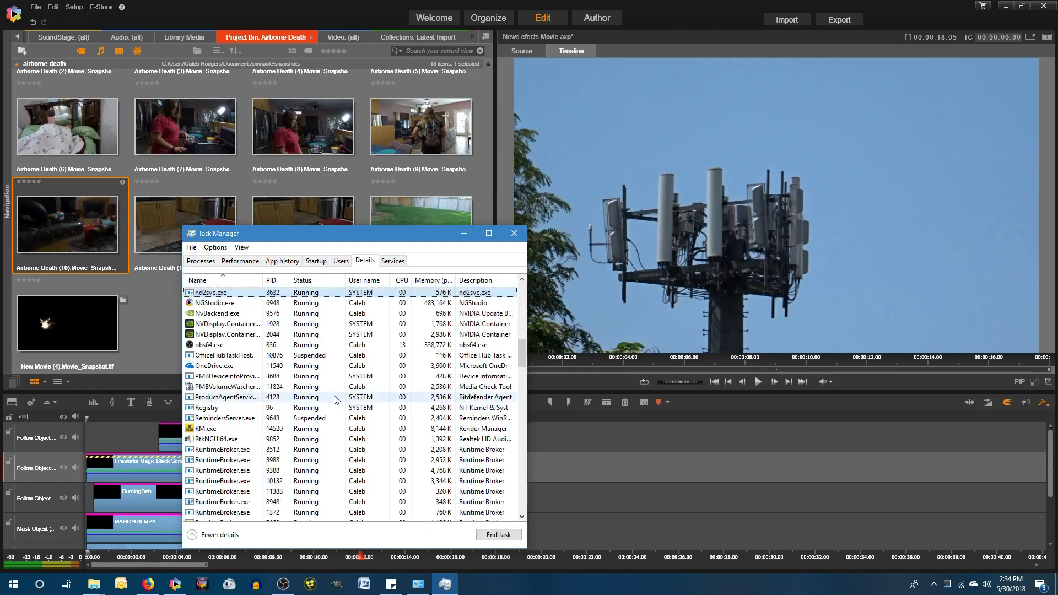
scroll(333, 396, up, 2)
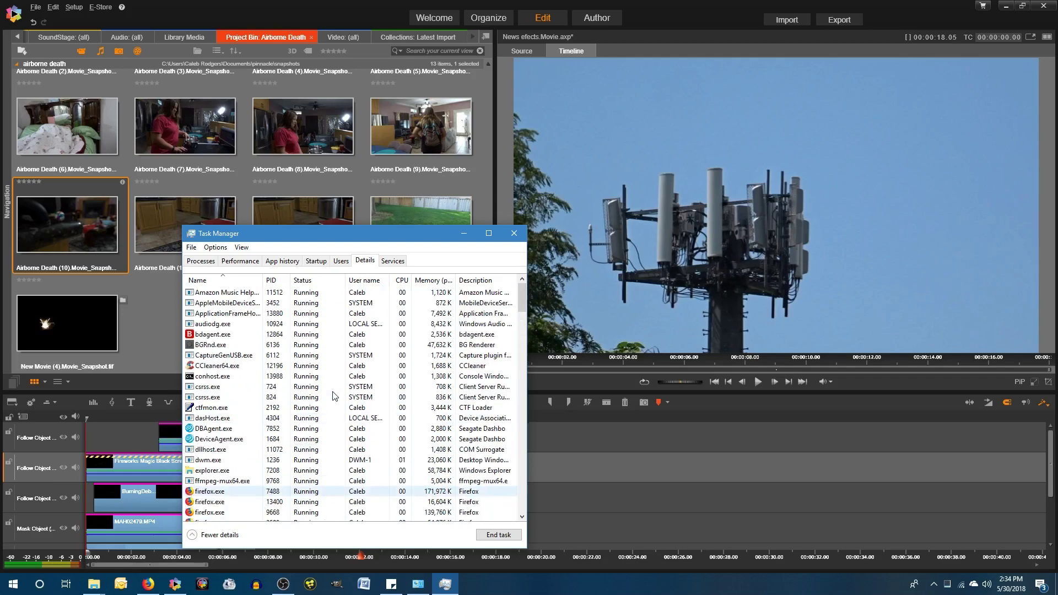
click(290, 409)
key(n)
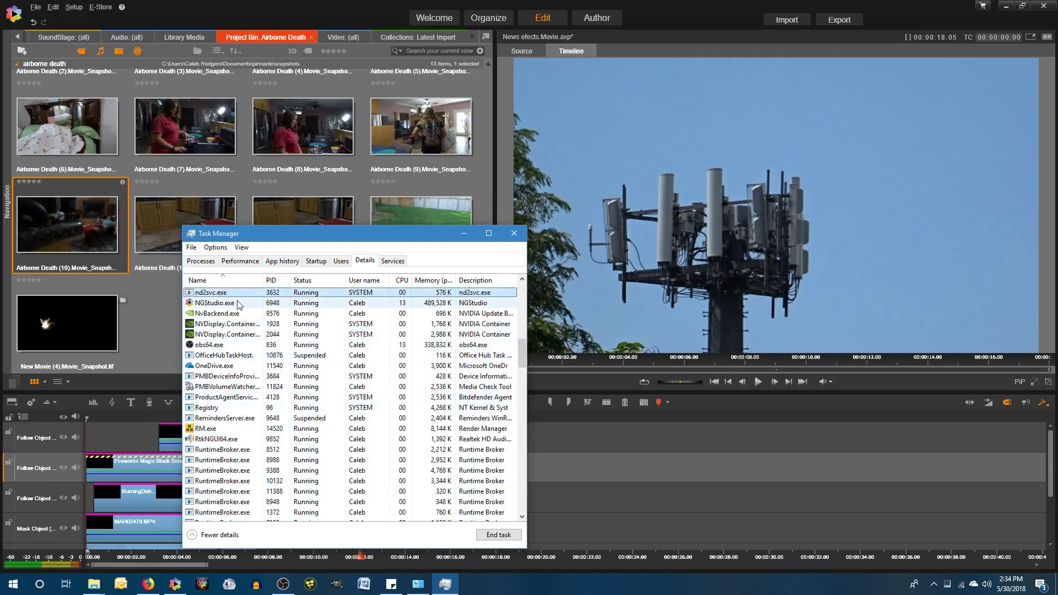
click(1043, 6)
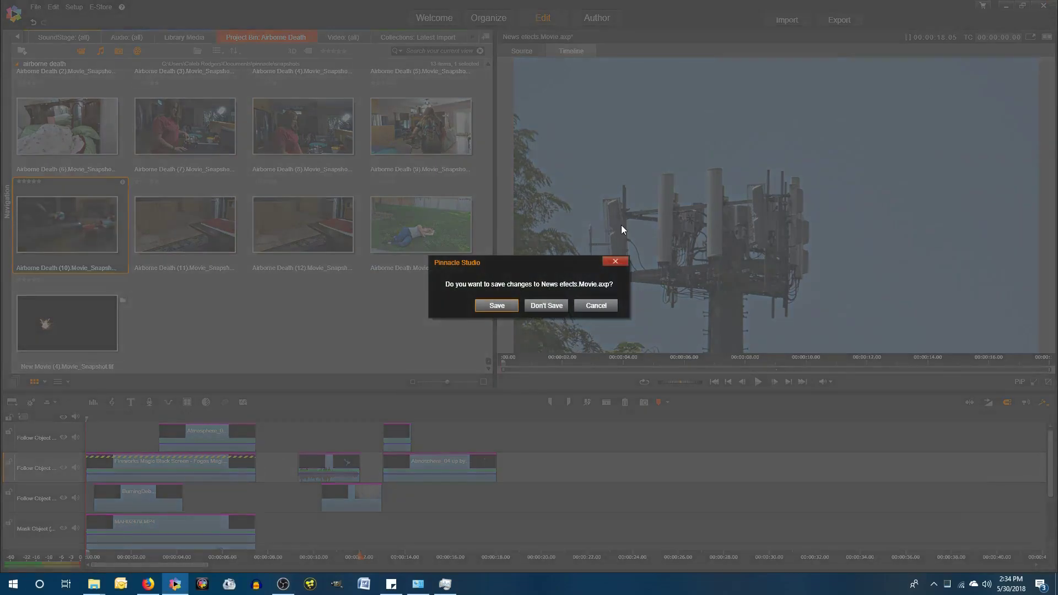
click(502, 304)
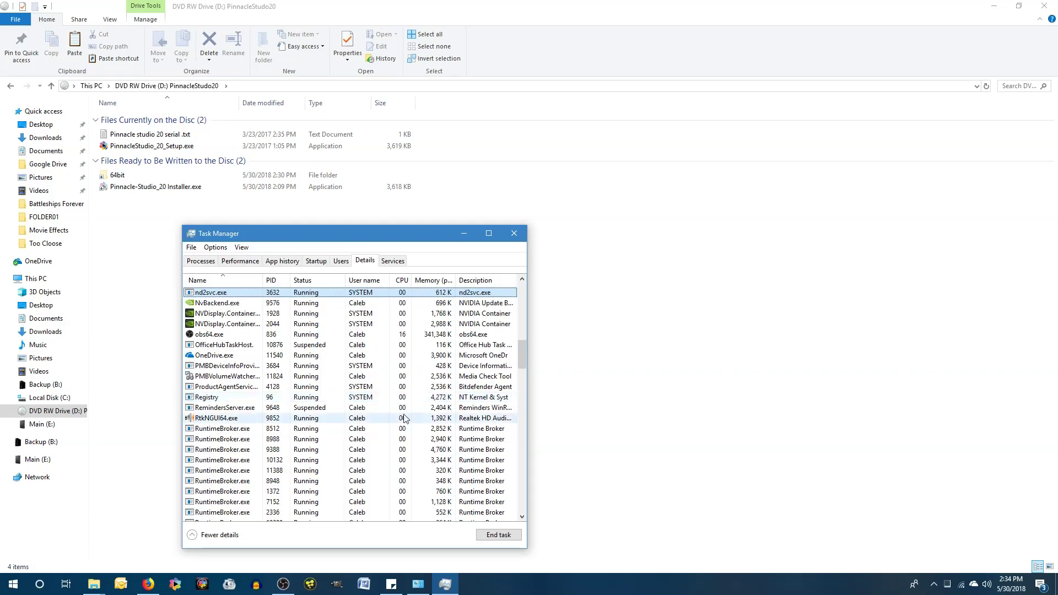
- Scroll the Details process list and bring the OBS window back to the front
scroll(405, 419, down, 1)
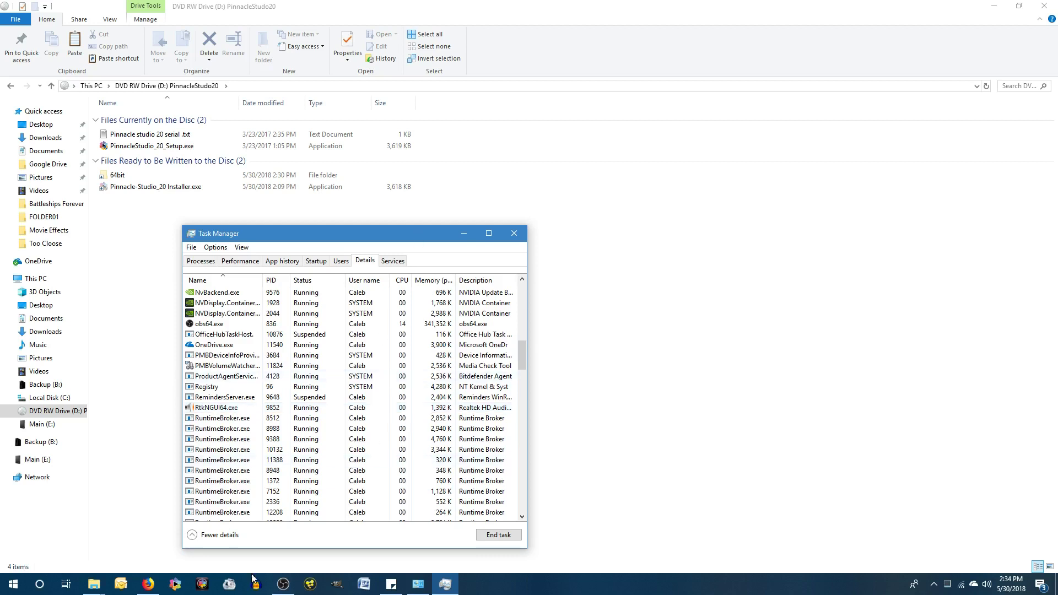
click(279, 588)
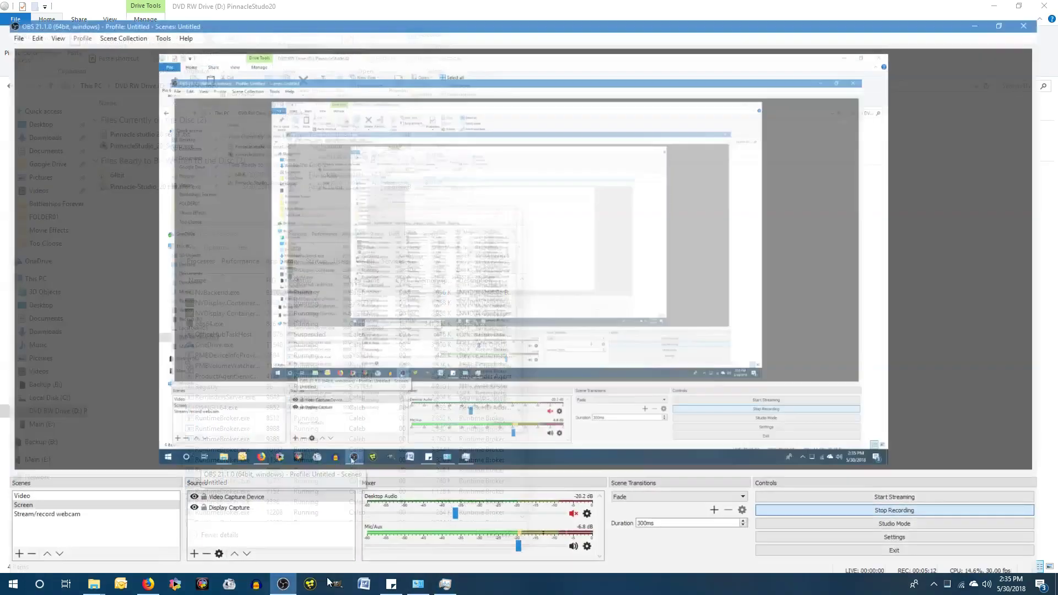